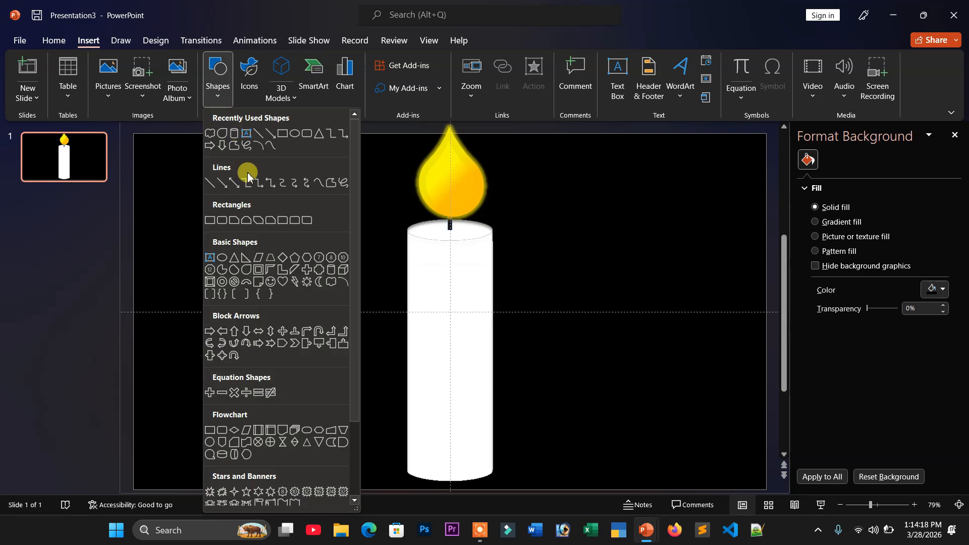
Draw a small closed teardrop-shaped drip about 0.58" high and 0.3" wide with the Curve tool, beside the candle
click(273, 143)
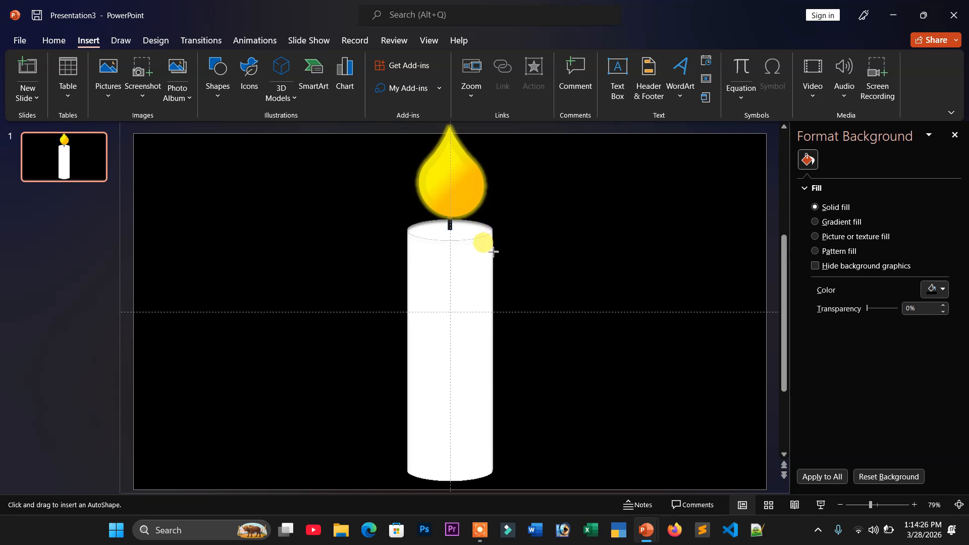
click(578, 275)
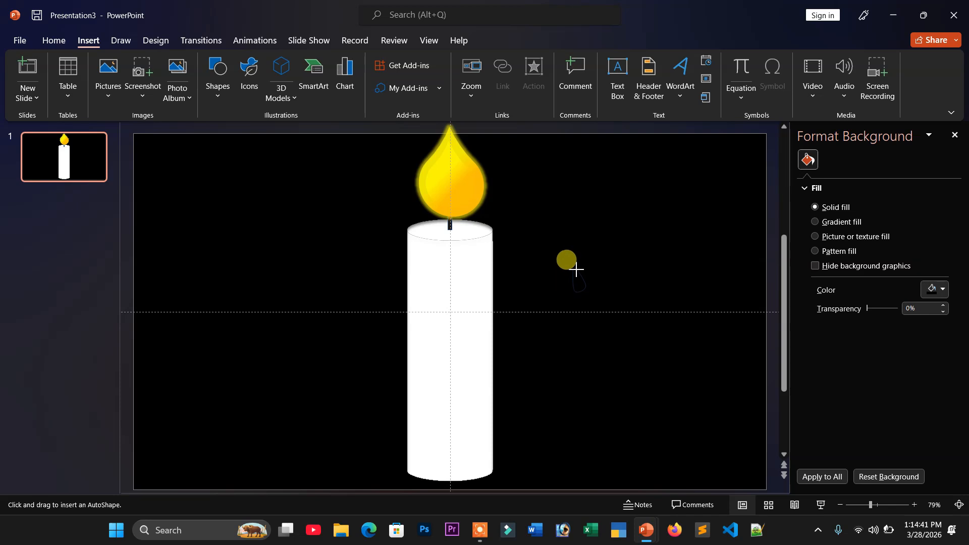
click(572, 266)
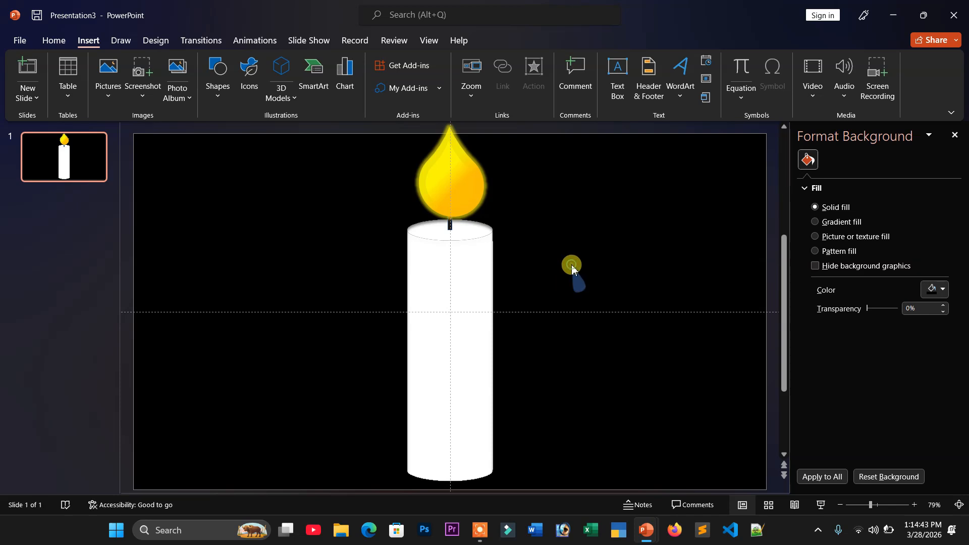
Place the drip against the candle's upper right edge, rotated slightly clockwise, and send it behind the candle
drag(579, 285, 498, 245)
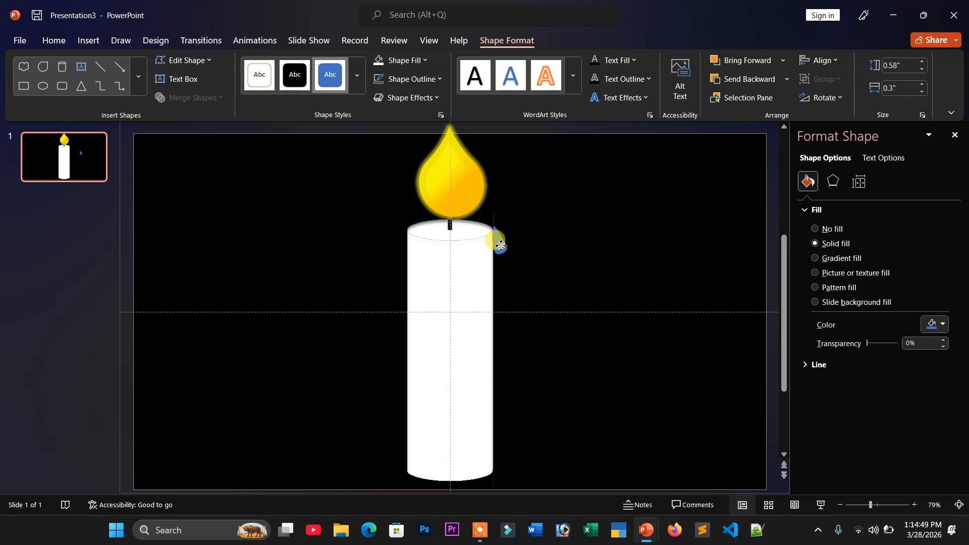
drag(501, 246, 499, 245)
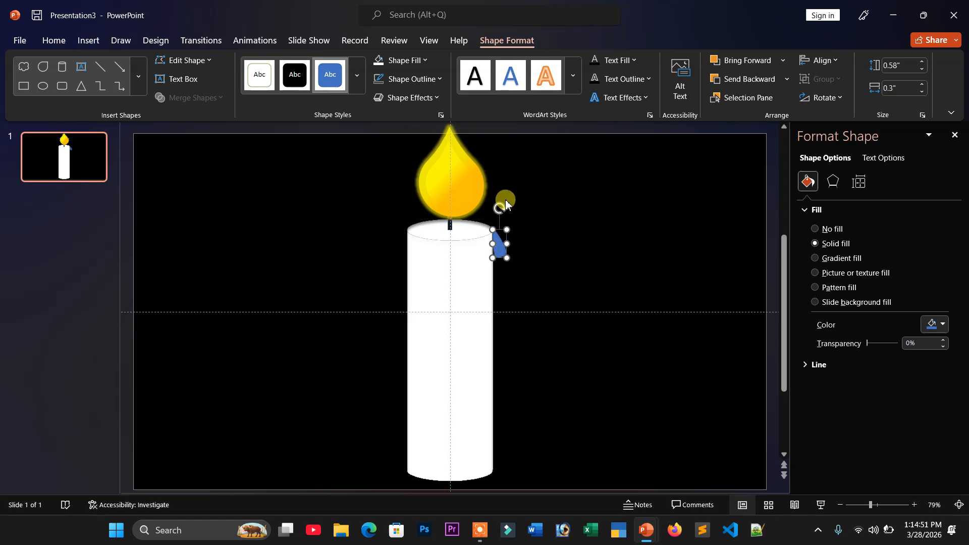
drag(505, 207, 509, 209)
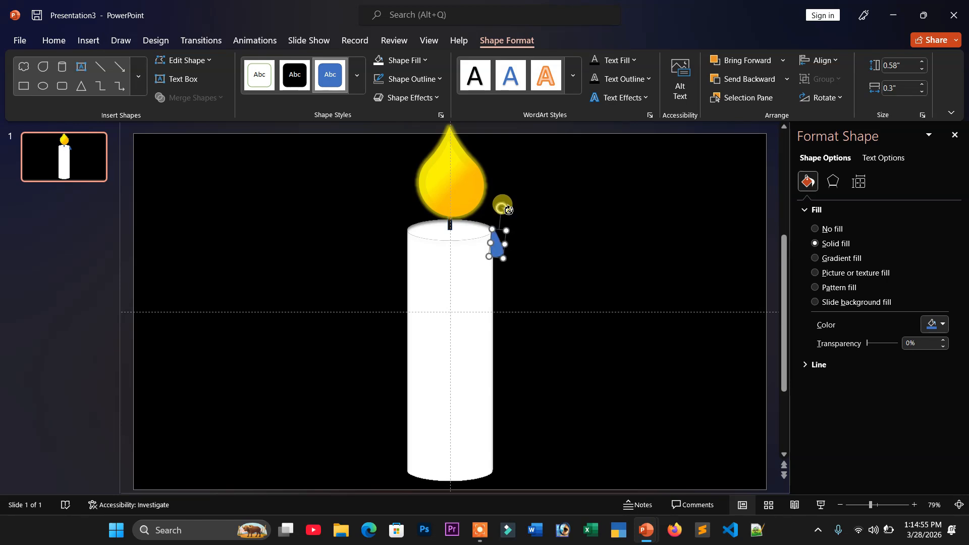
right_click(497, 251)
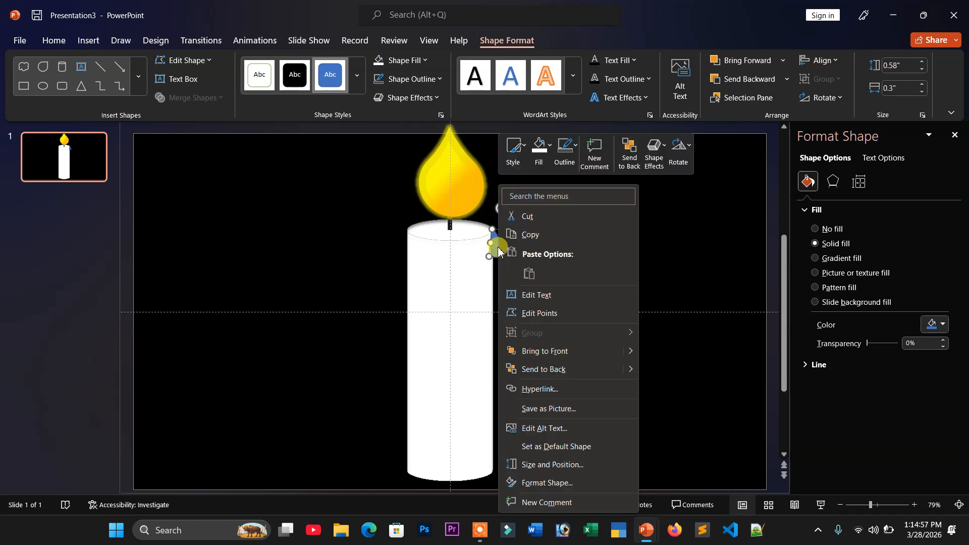
click(553, 371)
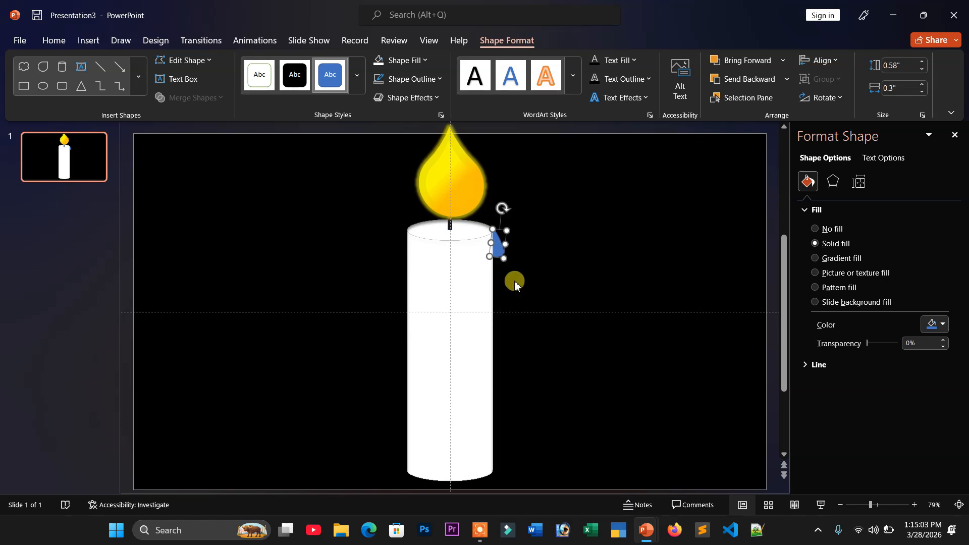
key(ctrl+Left)
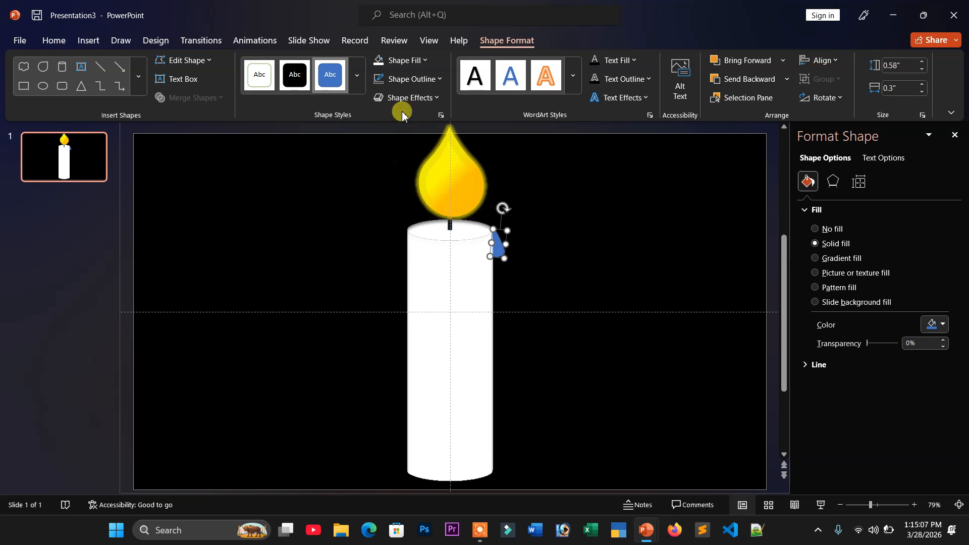
Fill the wax drip with white, apply the current outline setting, and make its fill slightly transparent
click(374, 66)
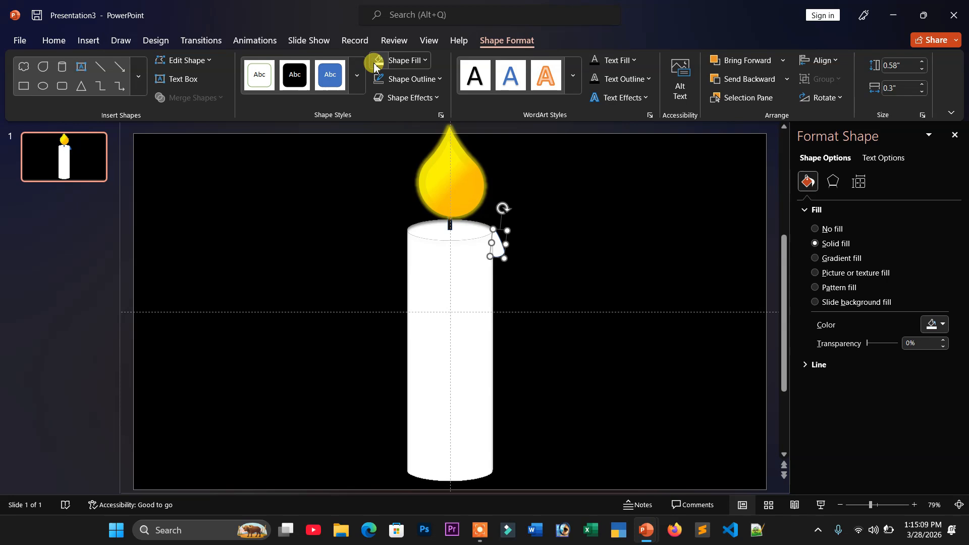
right_click(381, 84)
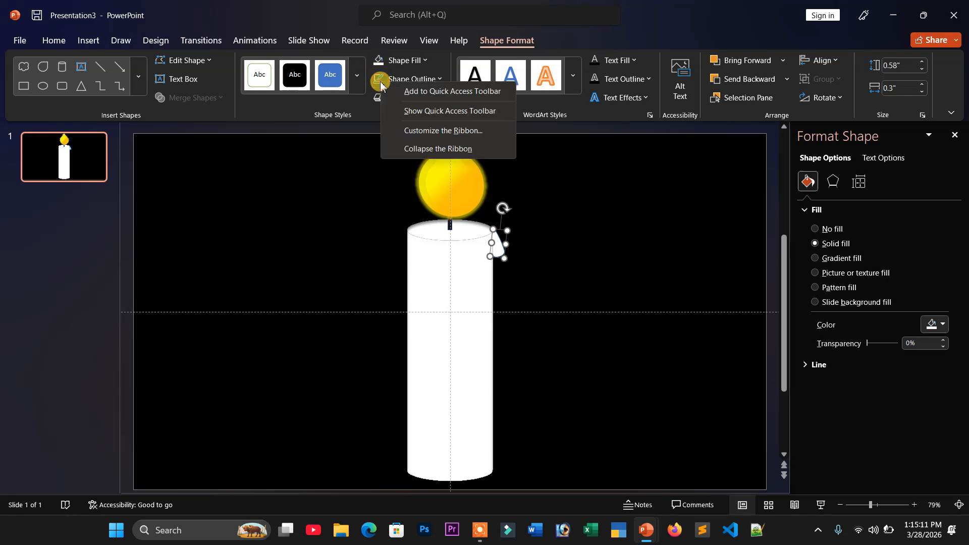
click(378, 80)
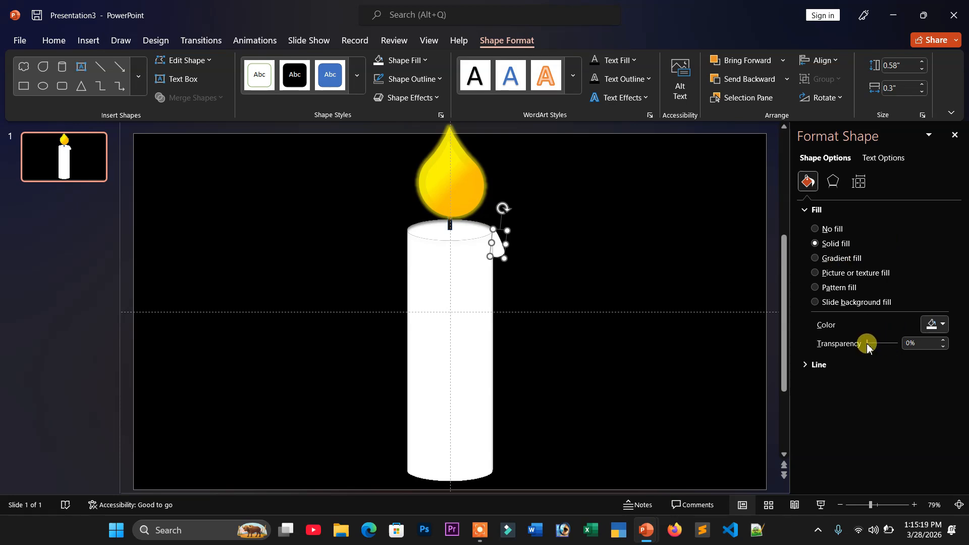
drag(870, 345, 874, 345)
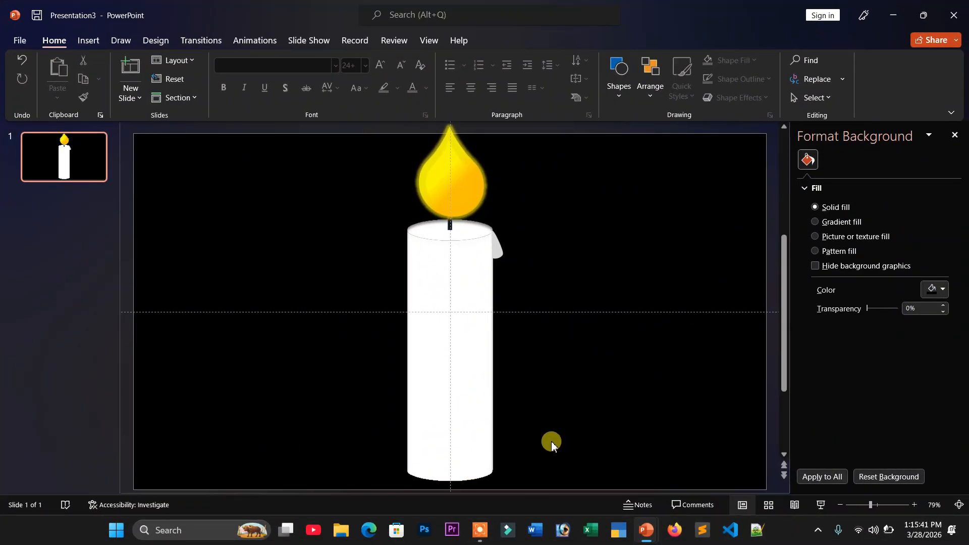
Insert a flat cloud shape about 5" wide and 1.35" high, centred over the candle's base
click(89, 41)
click(217, 81)
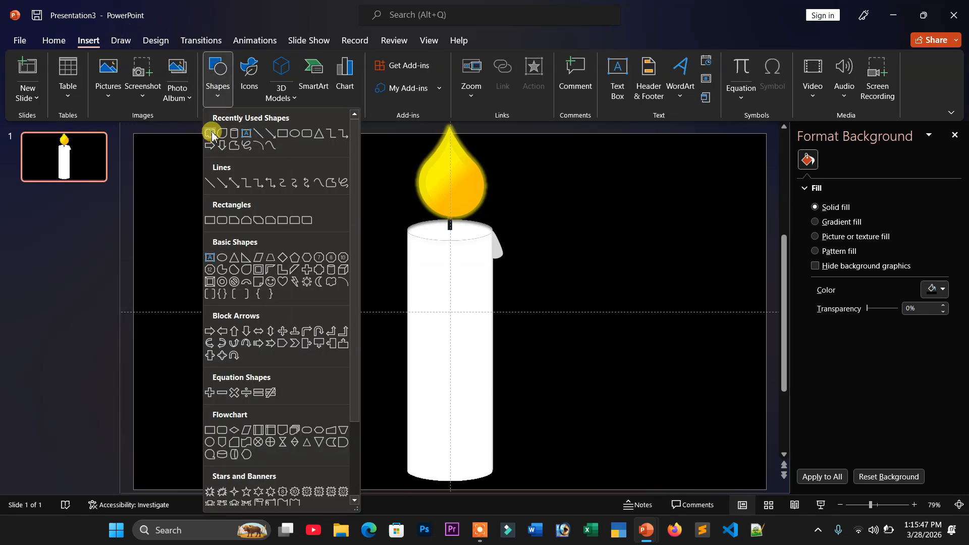
click(211, 135)
drag(337, 396, 577, 462)
drag(494, 446, 490, 468)
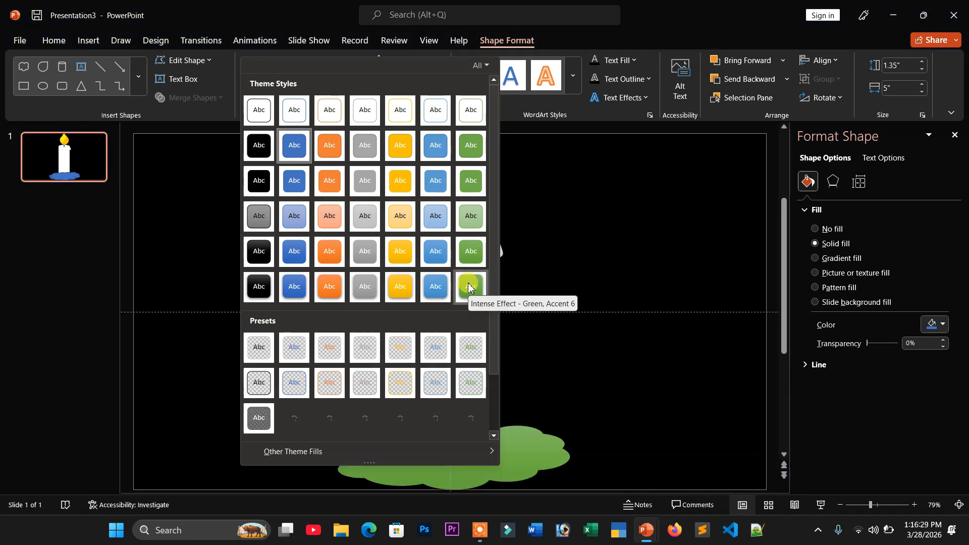
Apply the Intense Effect - Green, Accent 6 style to the cloud shape and change its fill to white
click(468, 287)
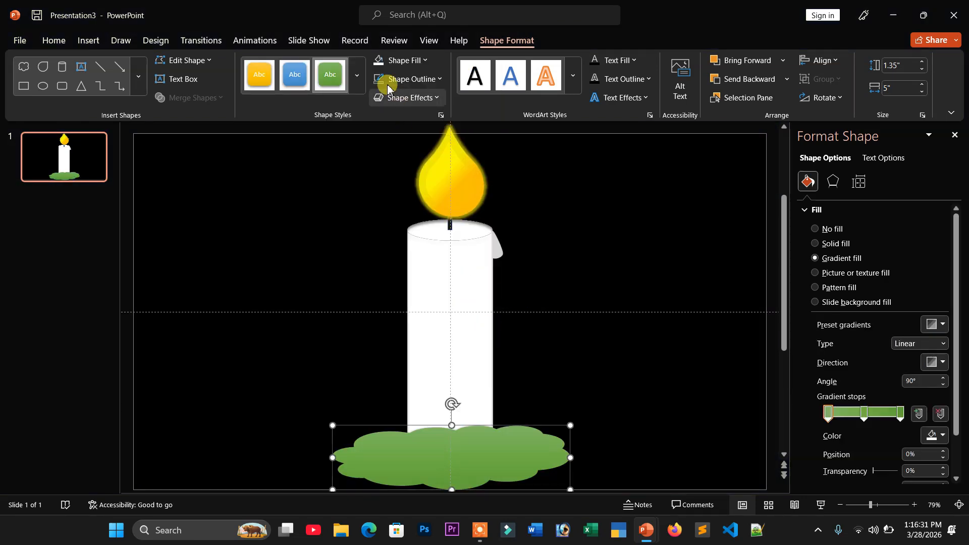
click(384, 61)
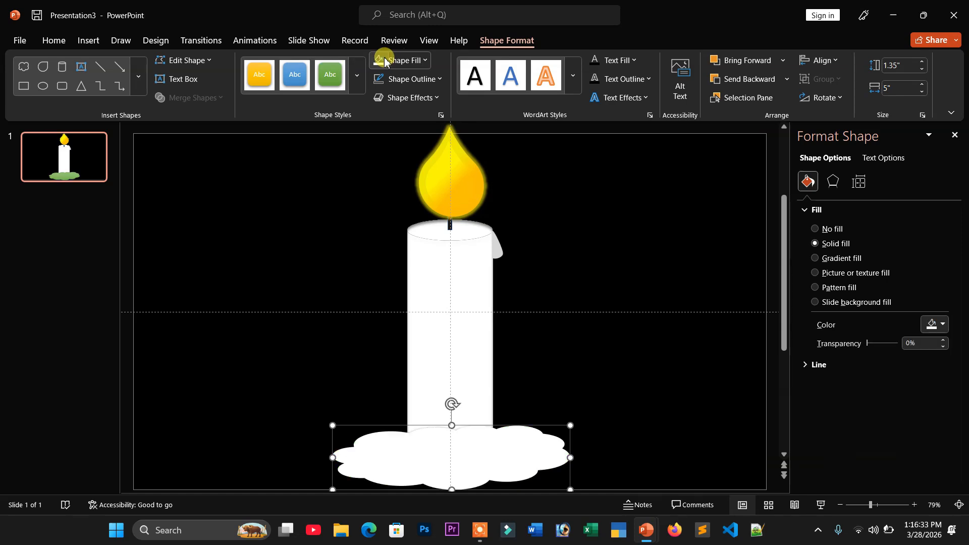
click(304, 442)
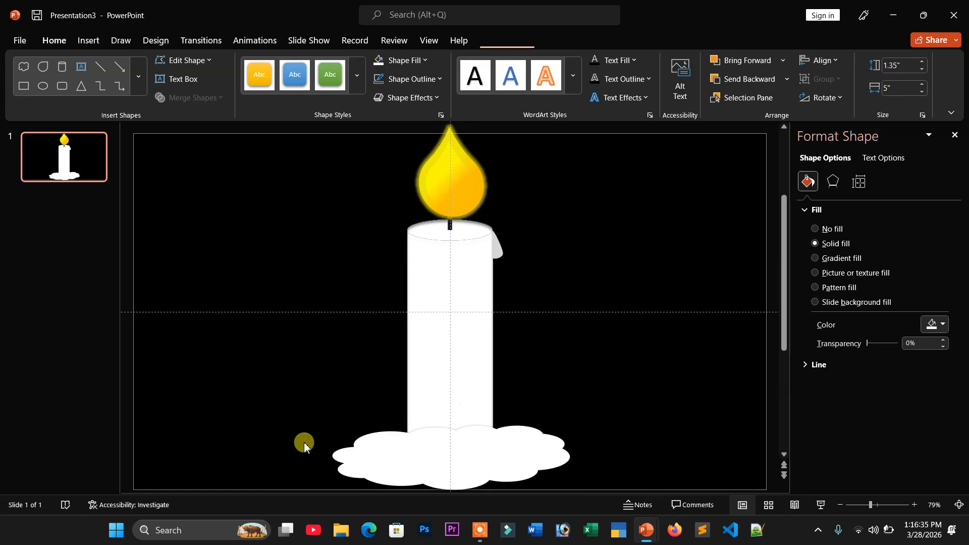
Nudge the white wax puddle slightly left to centre it under the candle
click(430, 448)
key(ctrl+Left)
key(ctrl+Left)
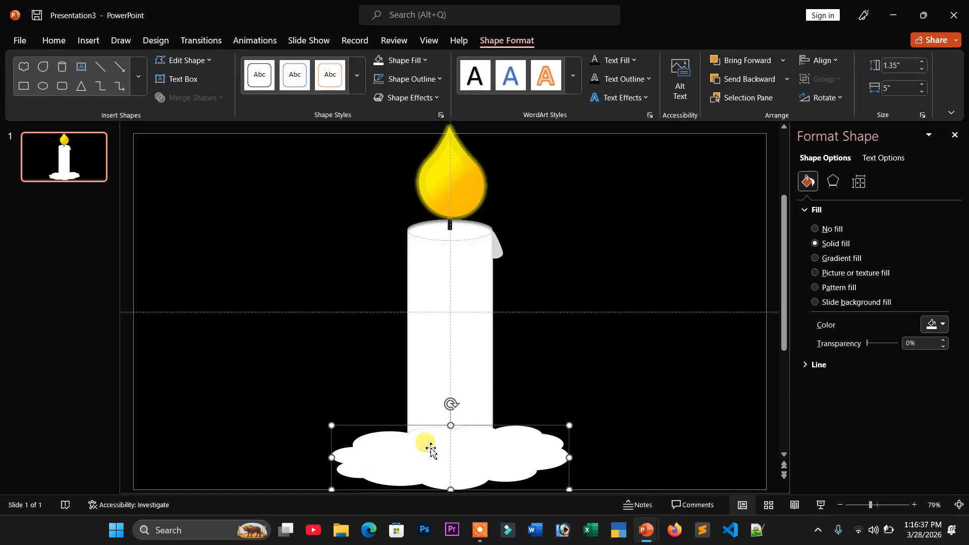
key(Escape)
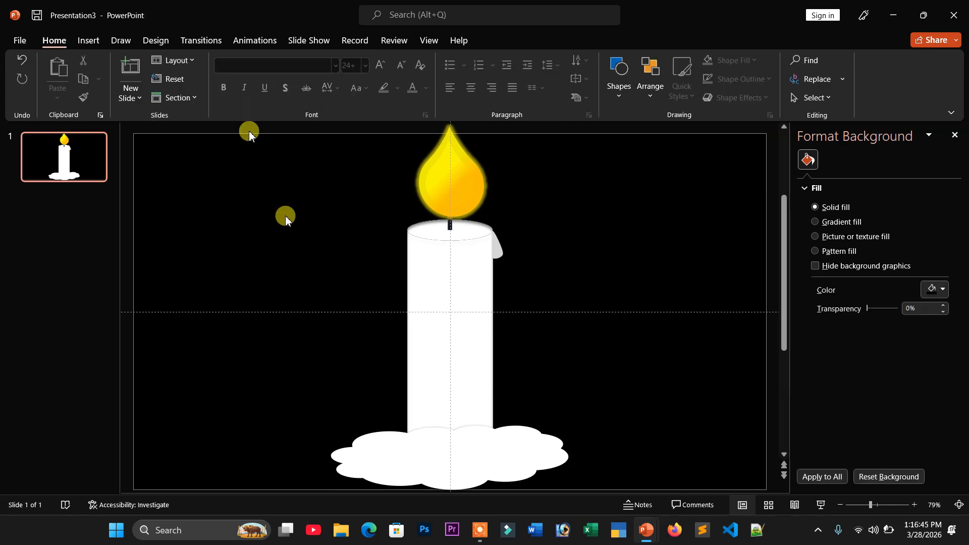
Move the inner flame teardrop out to the right so the glowing outer flame can be selected separately
click(264, 46)
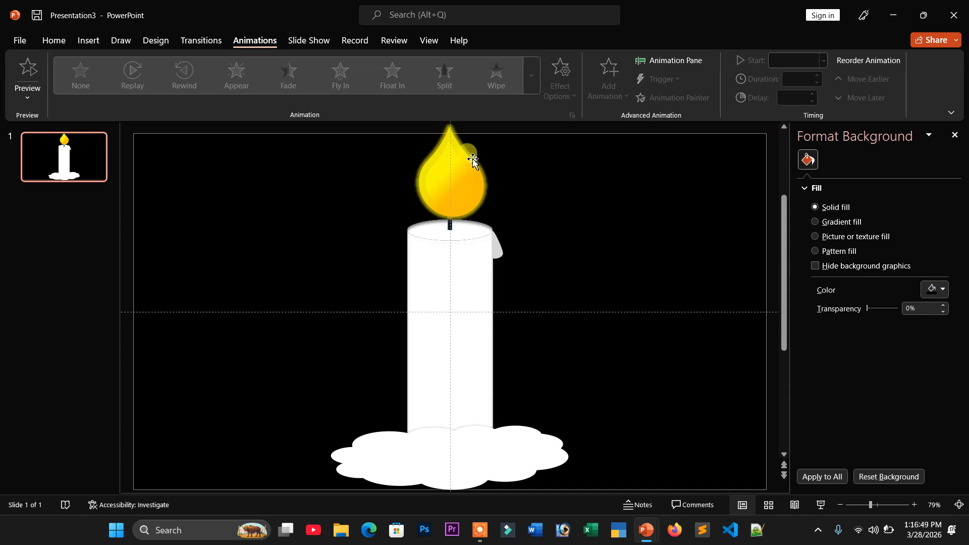
click(460, 168)
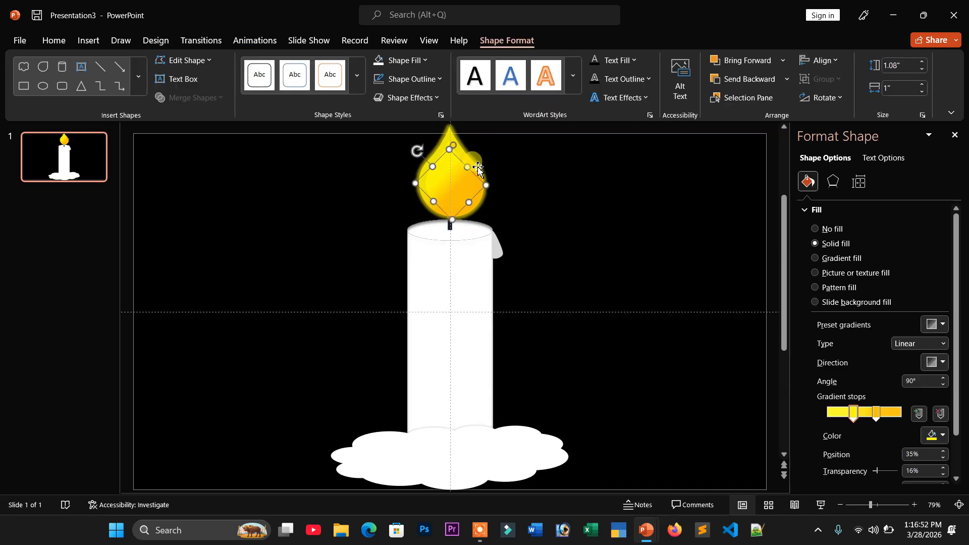
click(477, 166)
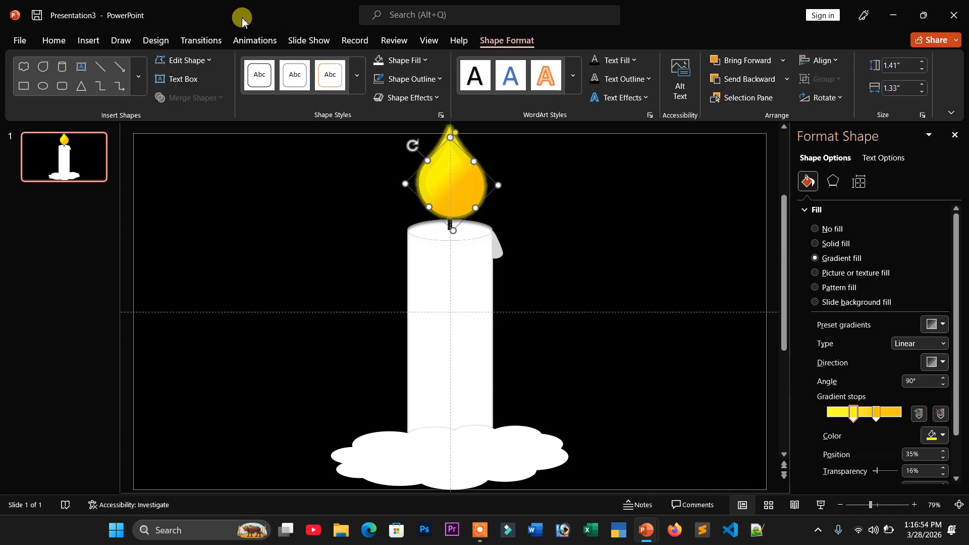
click(255, 41)
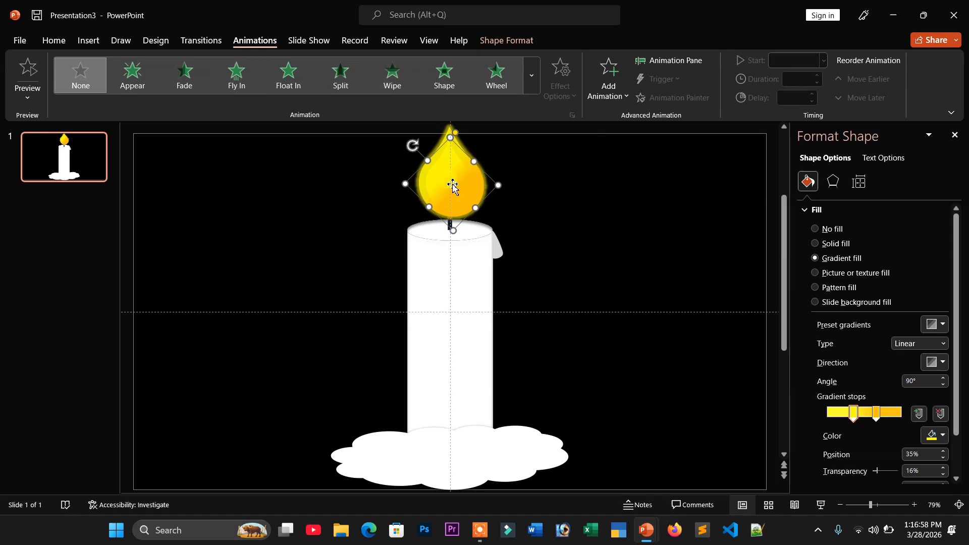
drag(446, 181, 504, 183)
Apply the Teeter emphasis animation to the glowing outer flame and add a Grow/Shrink animation to it
click(442, 179)
click(531, 83)
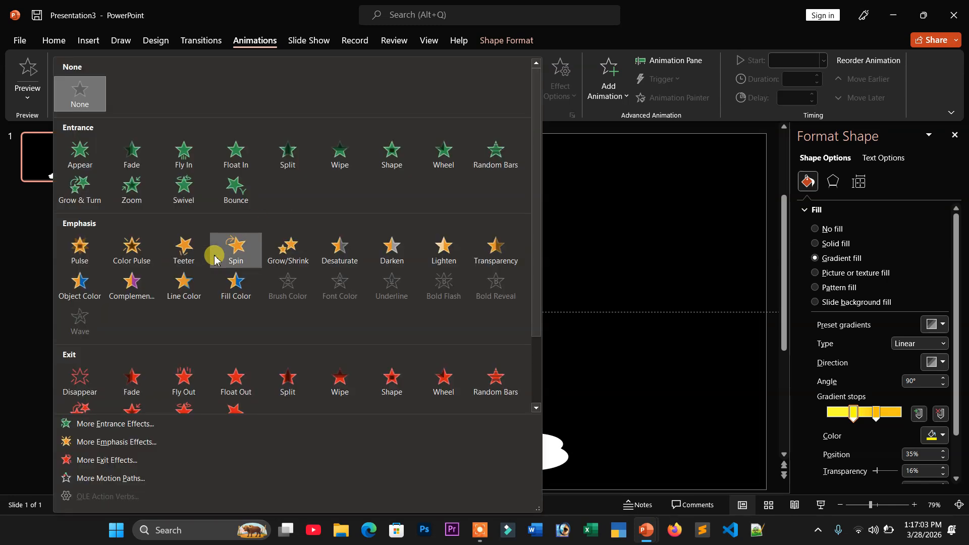
click(183, 253)
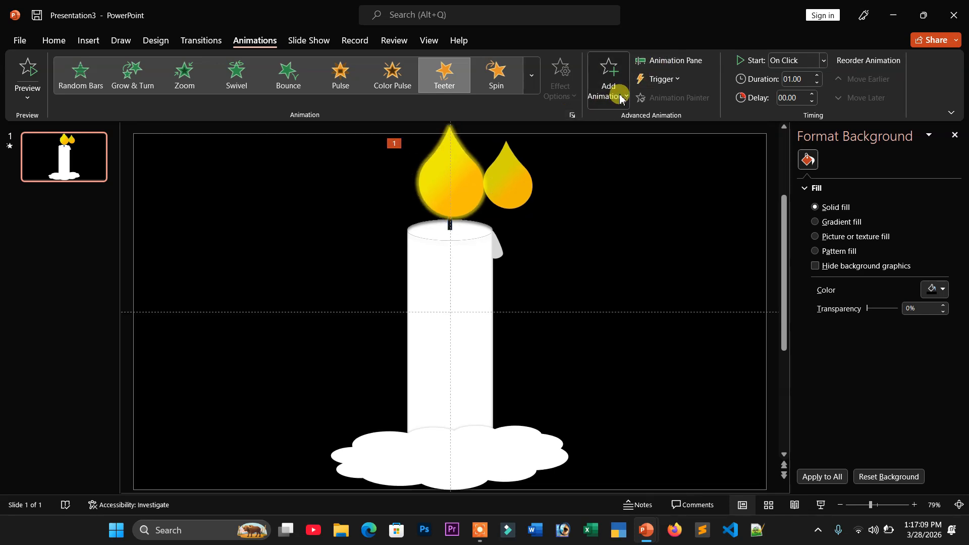
click(621, 98)
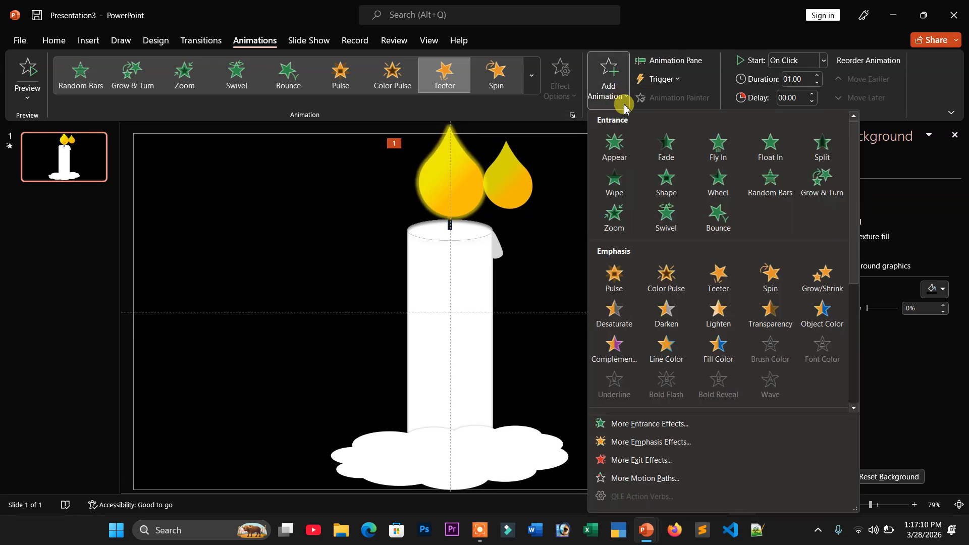
click(818, 282)
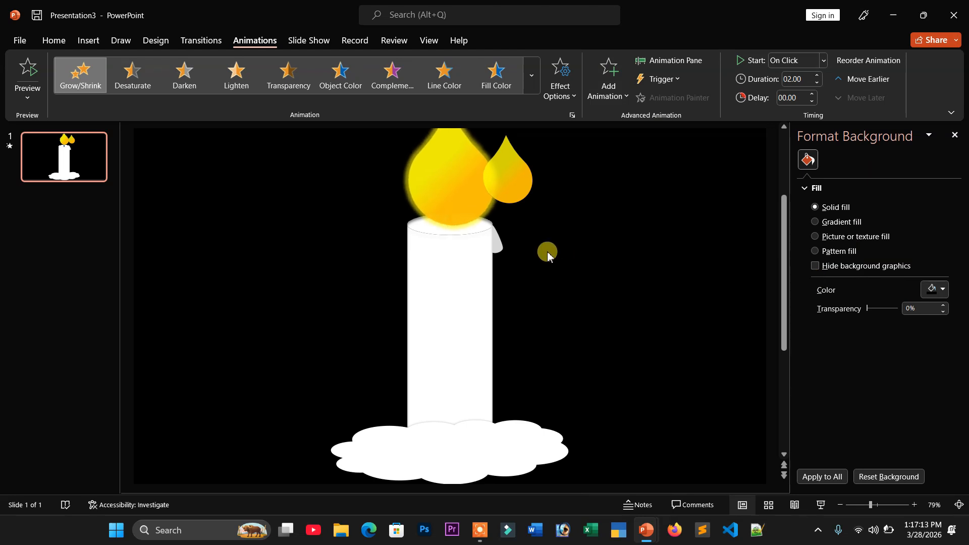
Animate the inner flame teardrop with the Teeter emphasis effect plus an additional Grow/Shrink effect
click(516, 174)
mouse_move(516, 174)
mouse_down()
mouse_move(493, 178)
mouse_move(510, 182)
mouse_up()
click(527, 89)
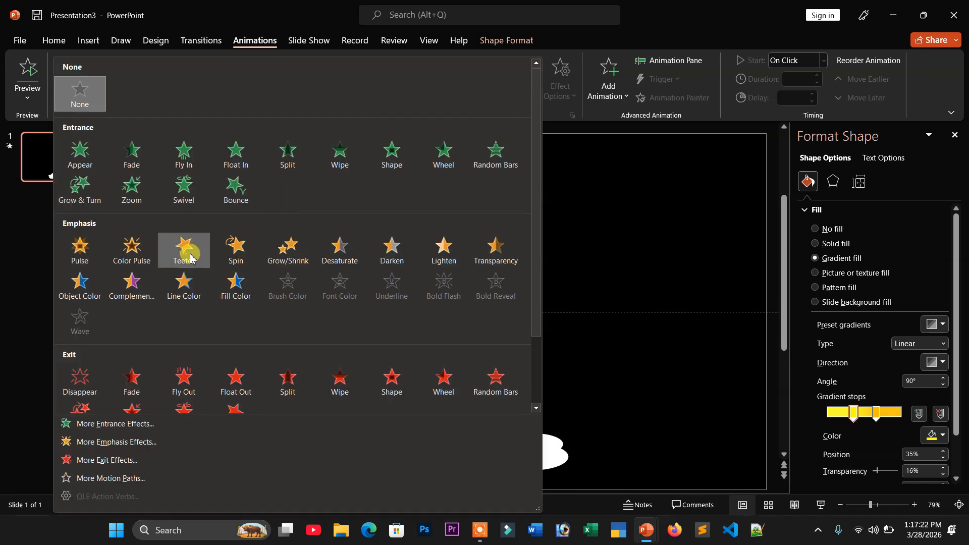
click(186, 250)
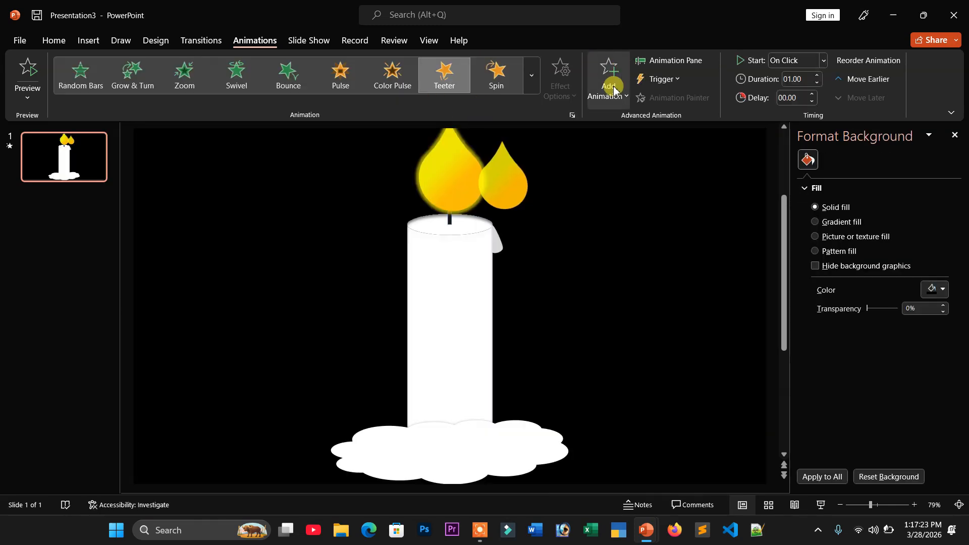
click(612, 89)
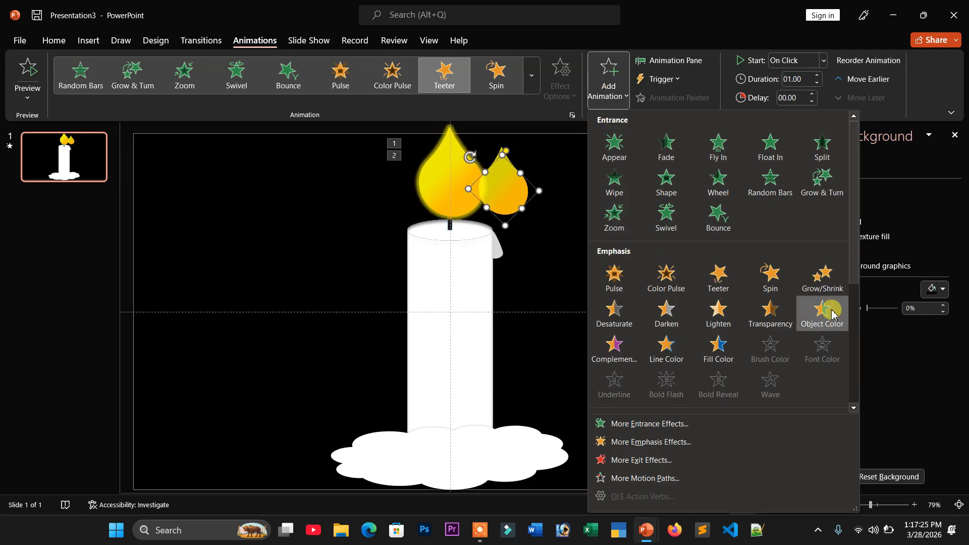
click(819, 283)
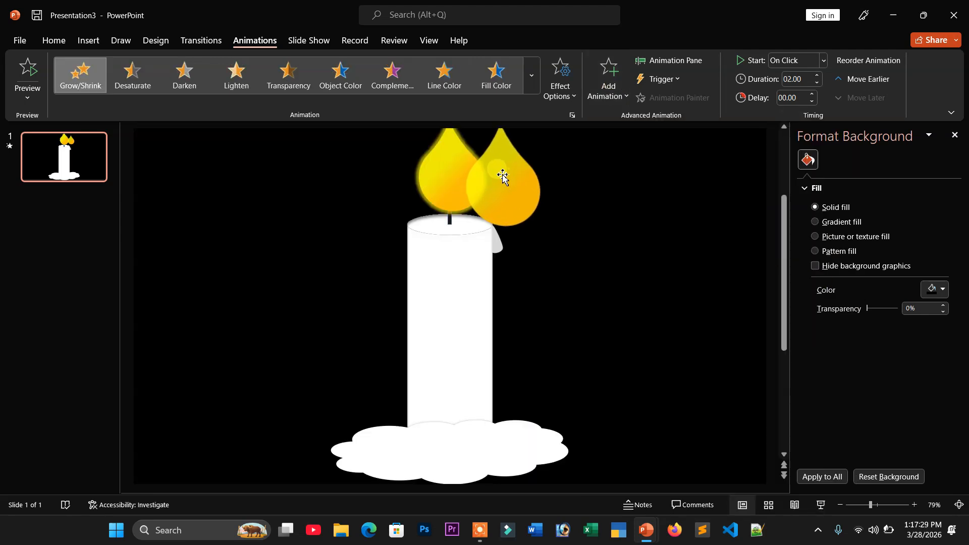
Move the inner flame back over the glowing outer flame and open the Animation Pane with it selected
shift+click(457, 168)
drag(442, 173, 453, 171)
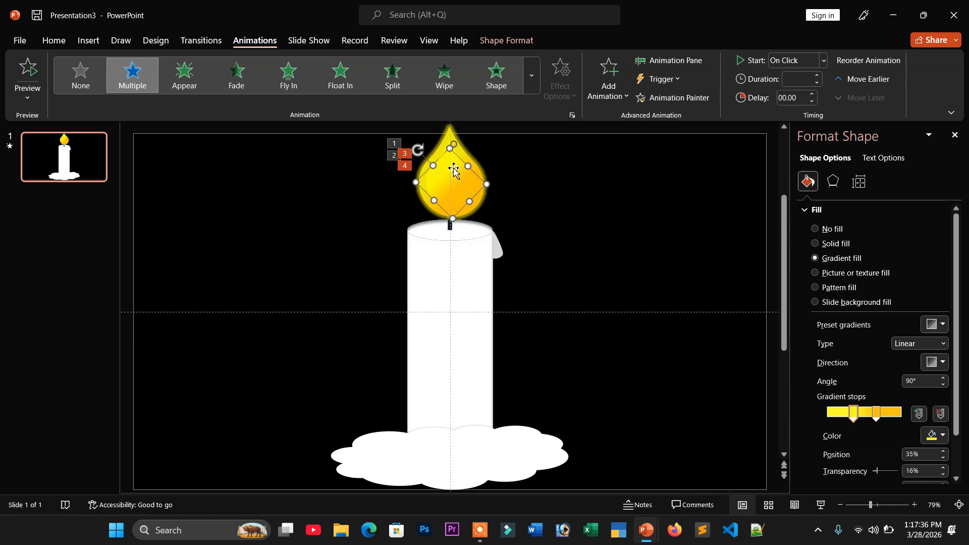
click(527, 196)
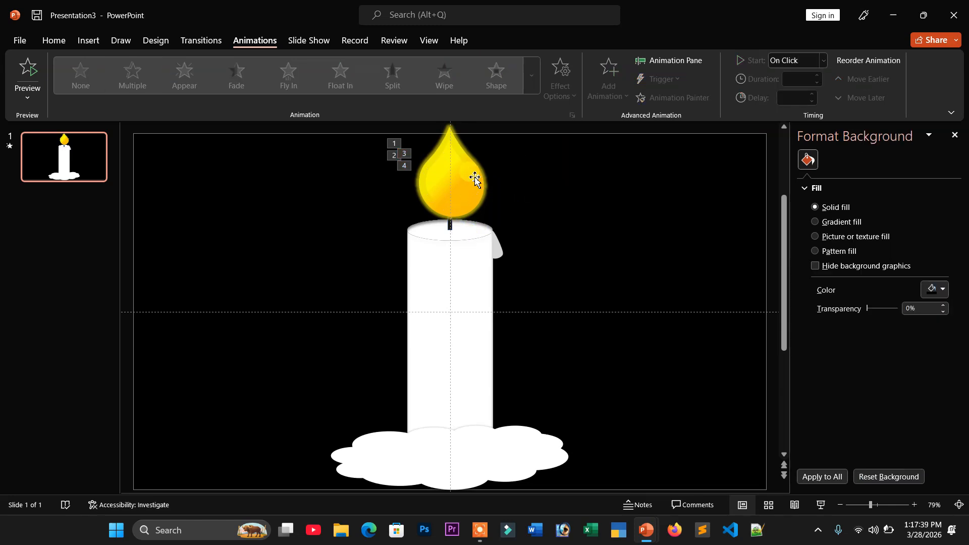
click(450, 176)
click(668, 60)
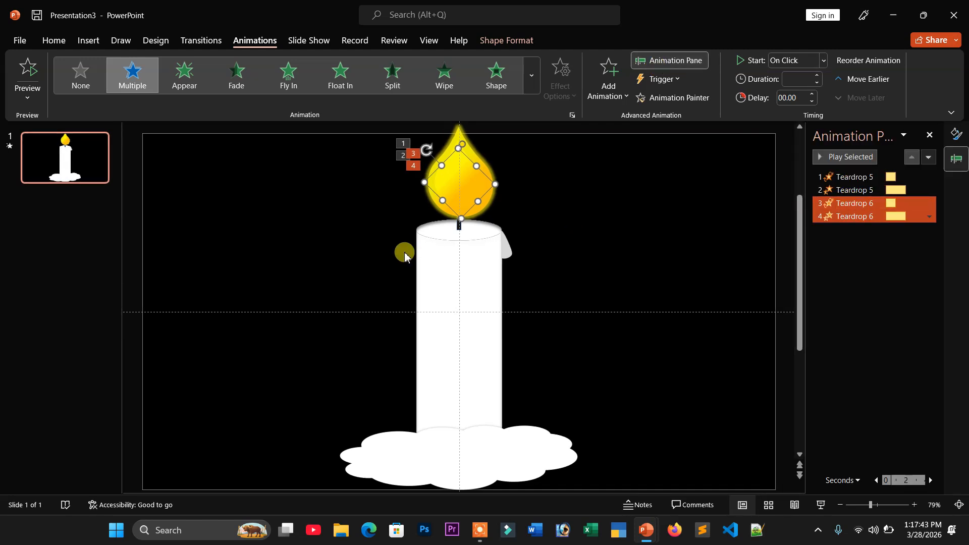
Apply a Custom Path motion animation to the wax drip, drawing the path straight down along the candle's right edge
click(506, 247)
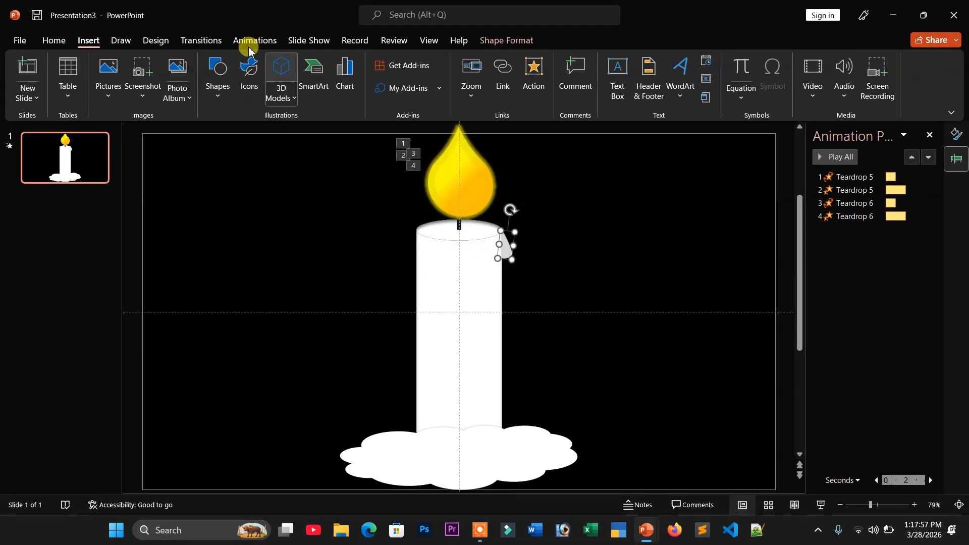
click(247, 42)
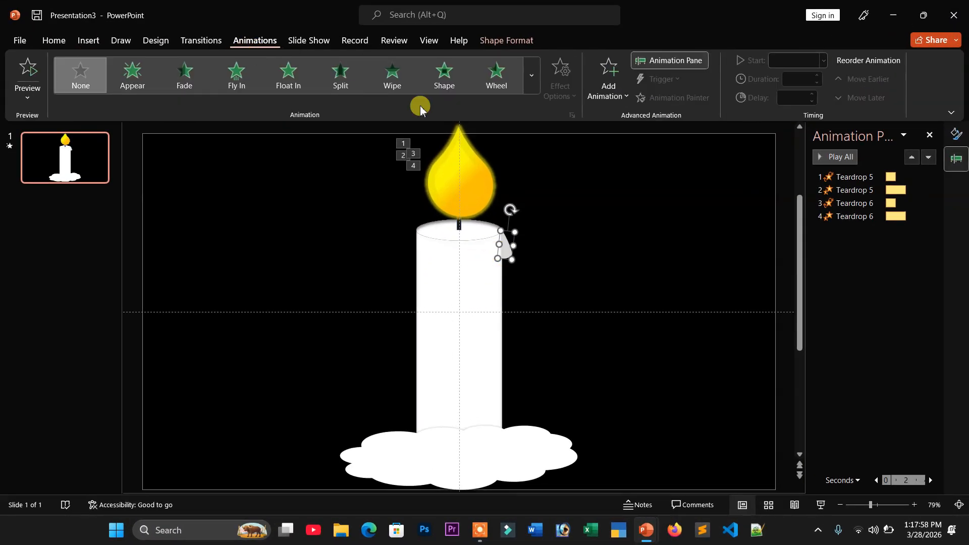
click(534, 76)
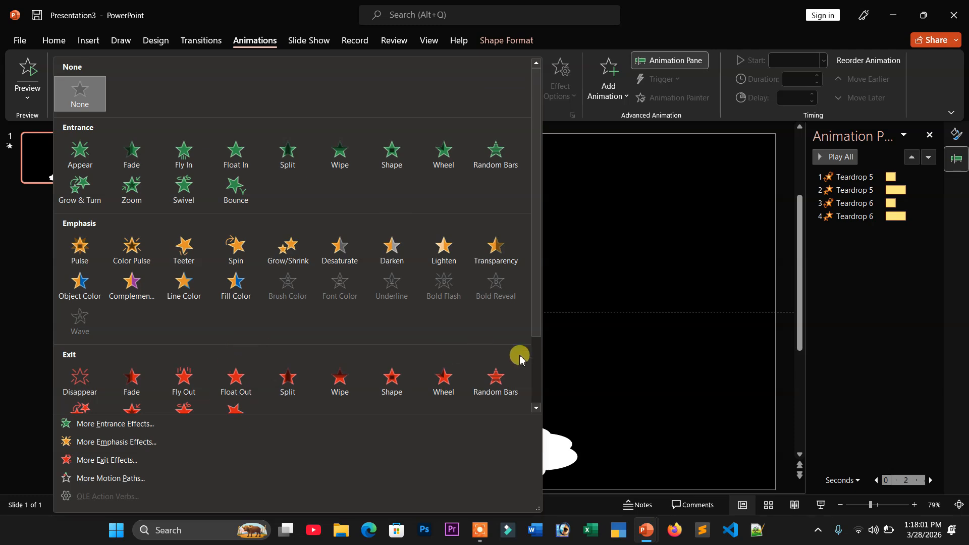
drag(534, 331, 533, 407)
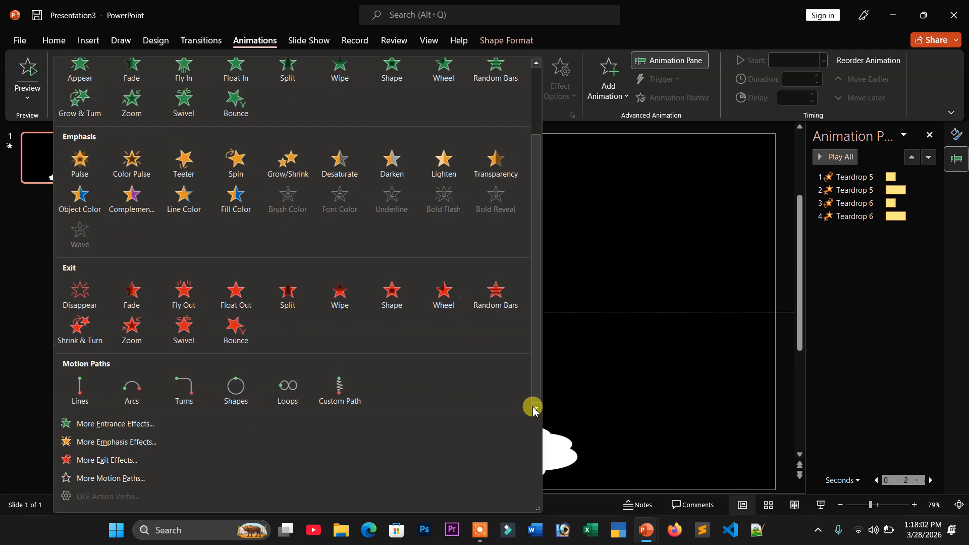
click(333, 386)
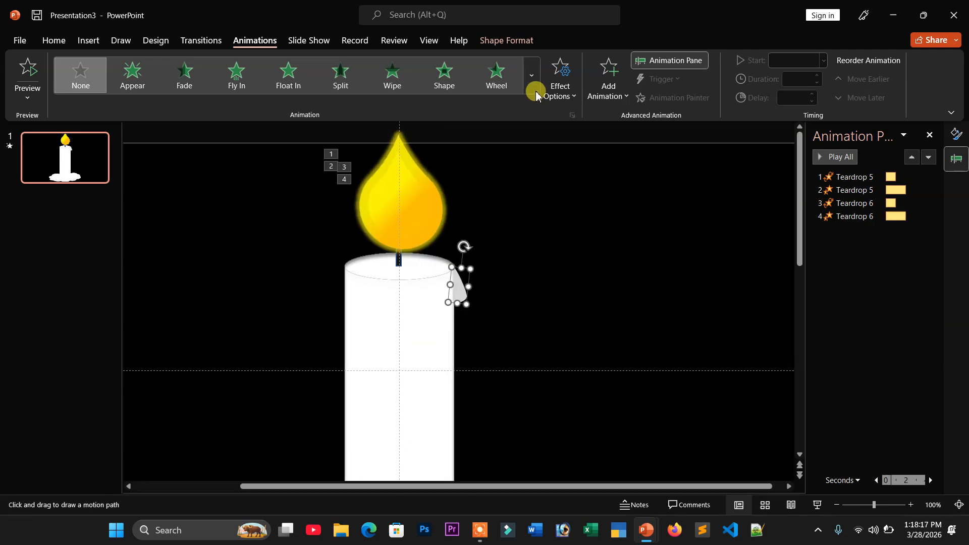
click(534, 88)
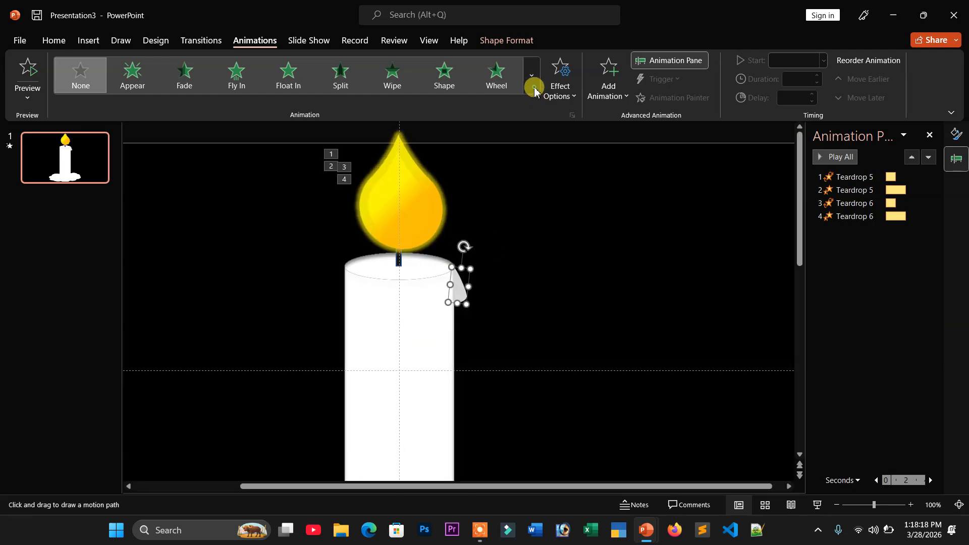
click(538, 372)
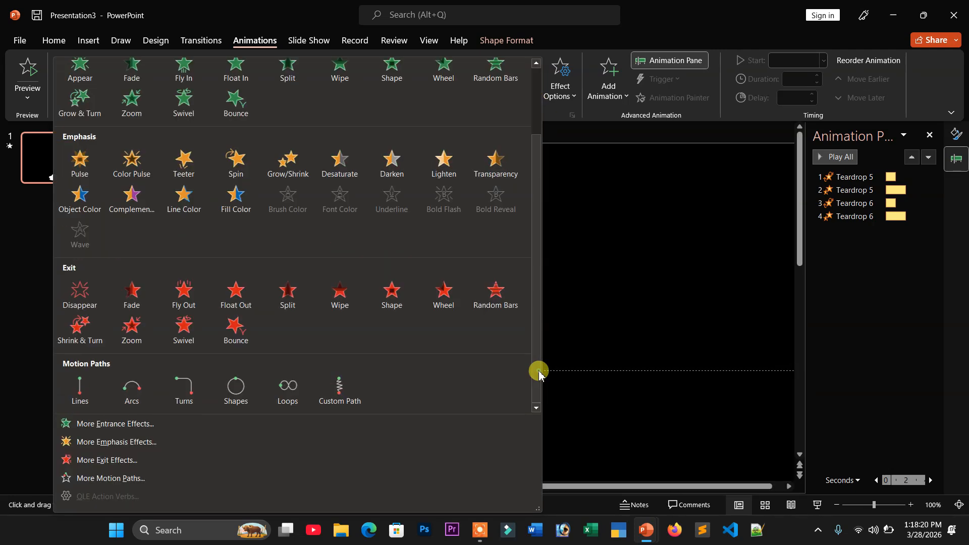
click(336, 394)
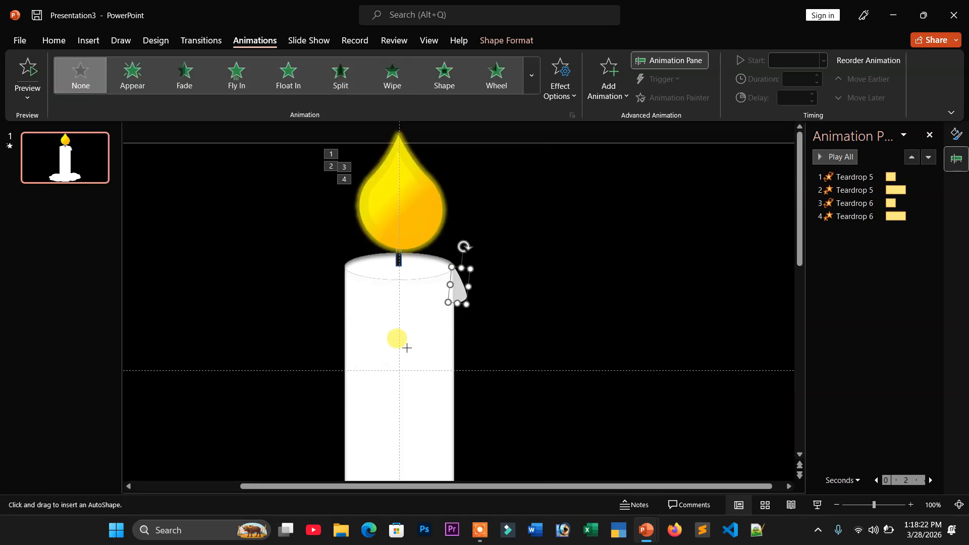
mouse_move(454, 289)
mouse_down()
mouse_move(460, 459)
mouse_move(452, 497)
mouse_move(450, 475)
mouse_move(456, 495)
mouse_move(458, 479)
mouse_up()
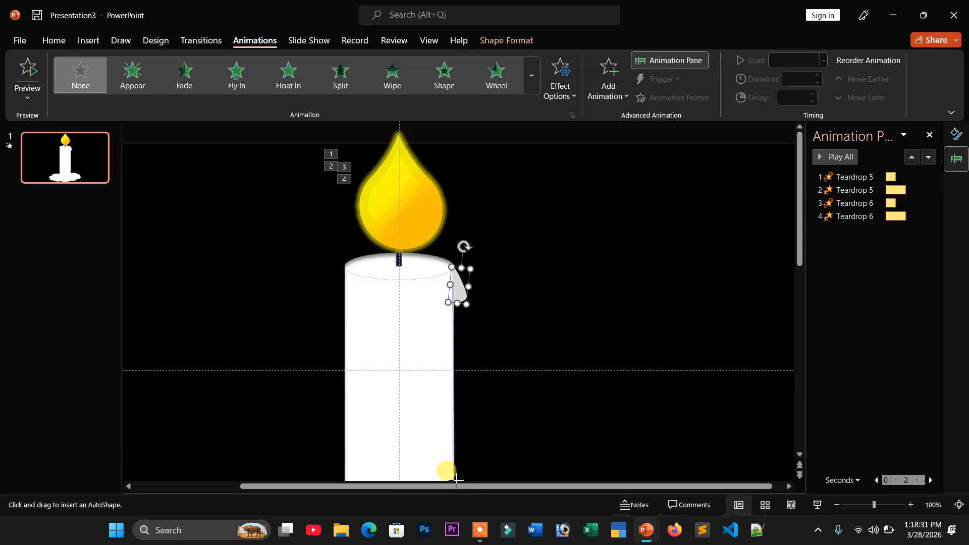
mouse_move(467, 478)
mouse_down()
mouse_move(493, 437)
mouse_move(455, 480)
mouse_up()
drag(456, 479, 456, 479)
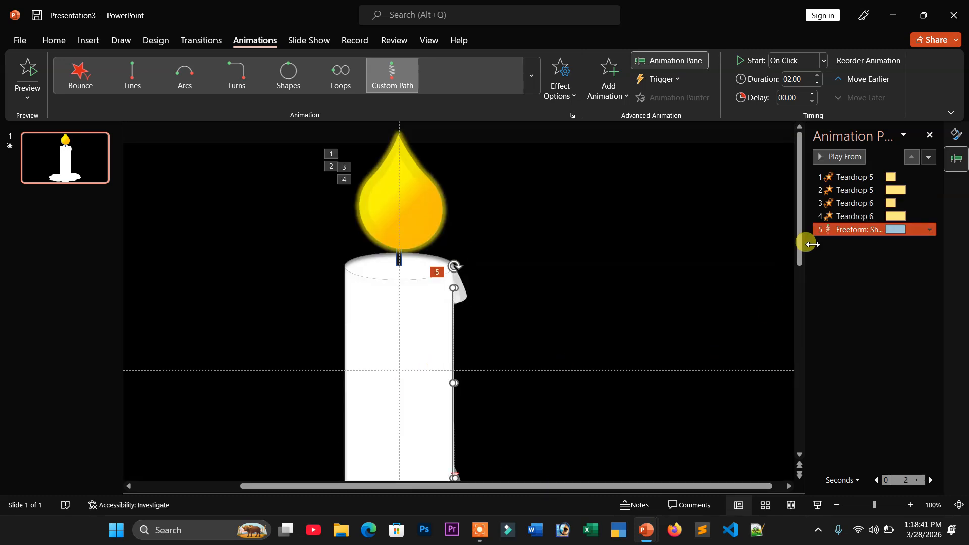
Extend the lower end of the wax drip's motion path down to the wax puddle
drag(795, 285, 797, 374)
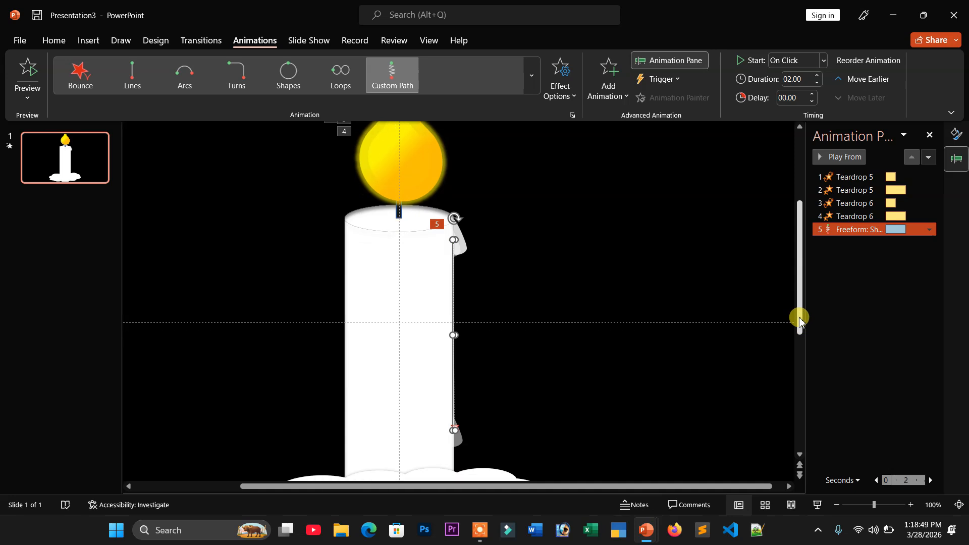
drag(453, 427, 458, 464)
click(542, 382)
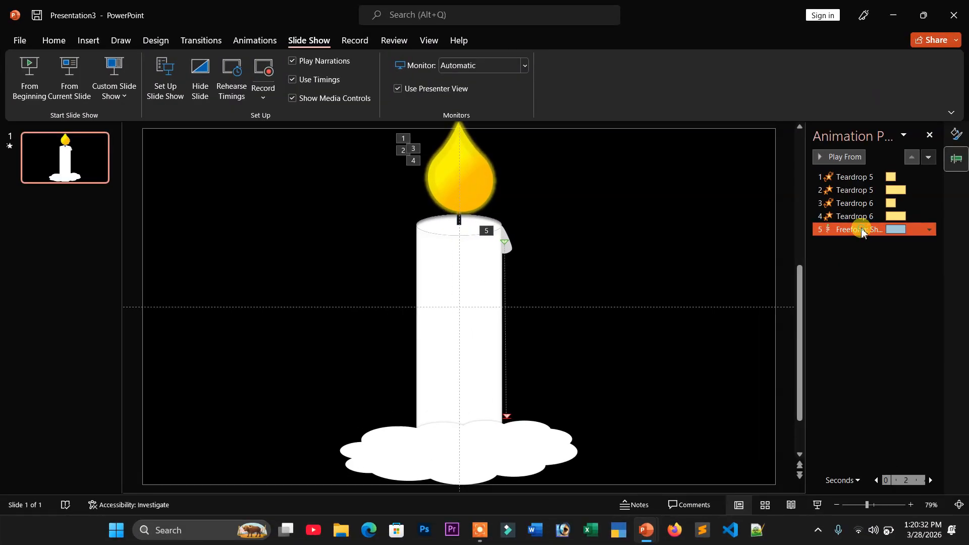
Set all five flame and drip animations to Start With Previous
ctrl+click(854, 178)
shift+click(854, 177)
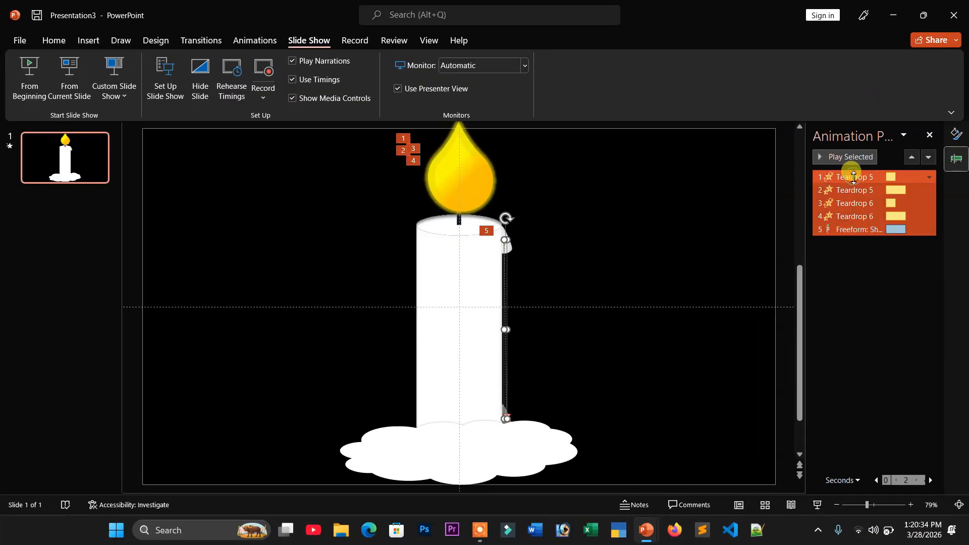
right_click(860, 205)
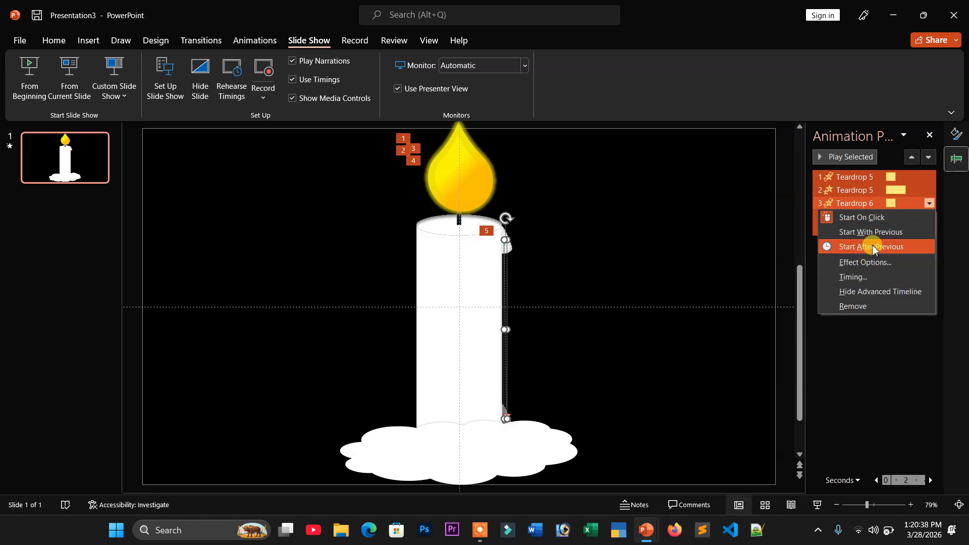
click(895, 233)
Set the timing of all five animations to a duration of 5 seconds (Very Slow) and repeat Until End of Slide
click(859, 207)
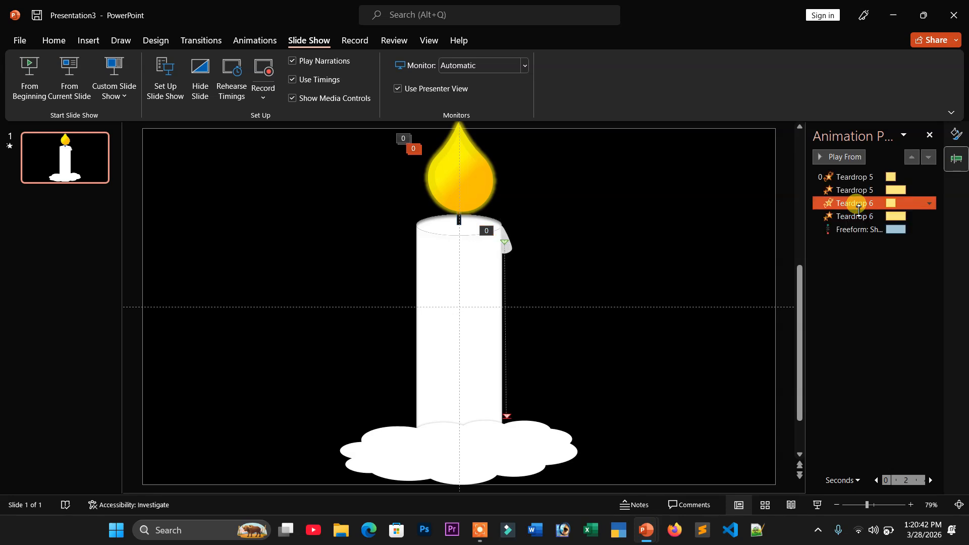
click(854, 177)
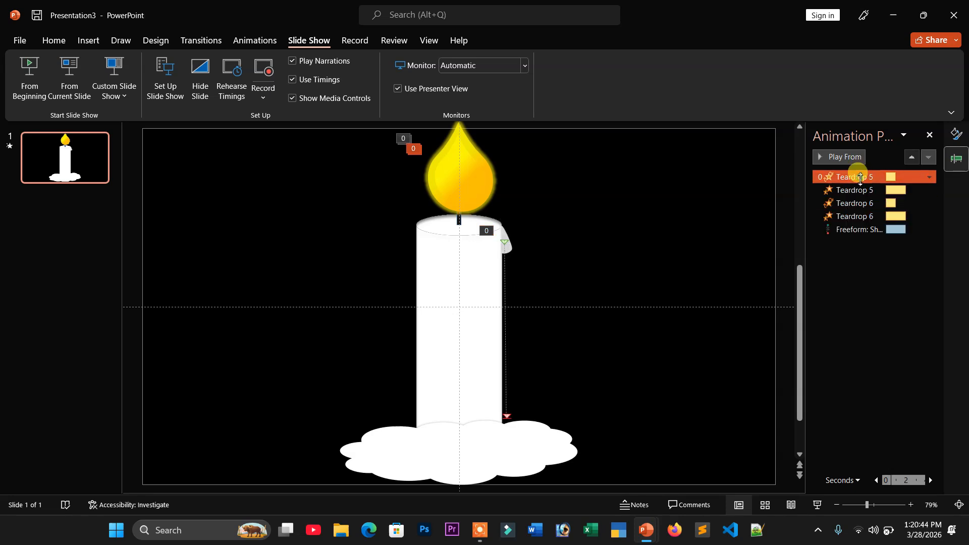
shift+click(861, 229)
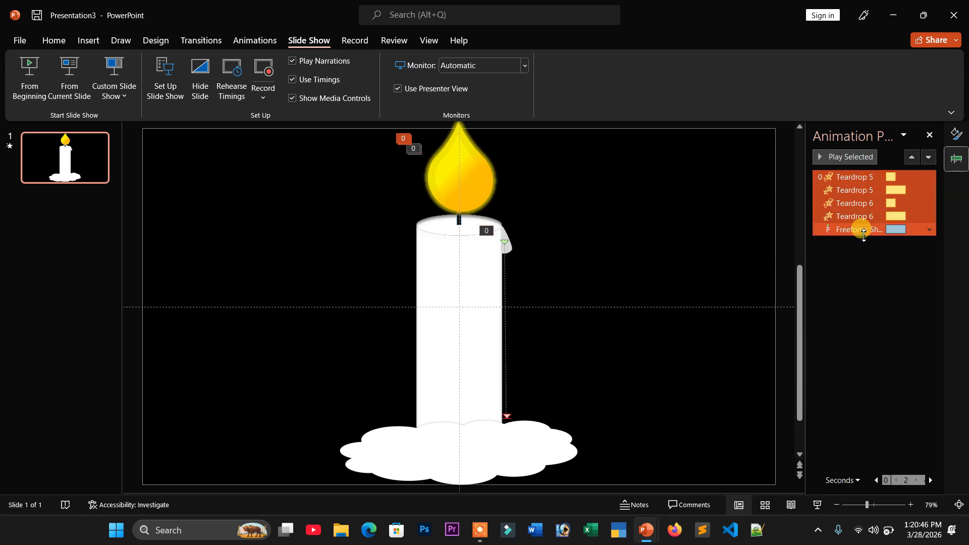
right_click(853, 203)
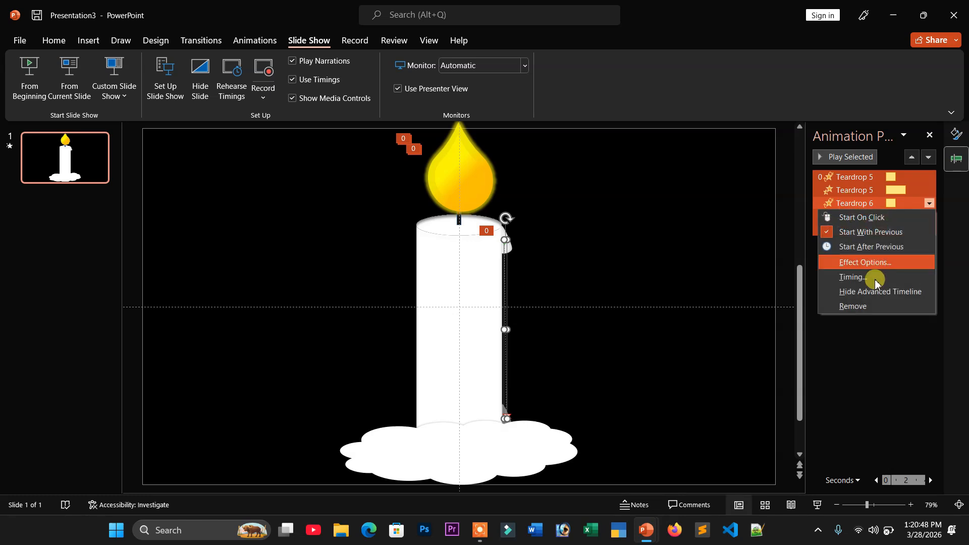
click(857, 277)
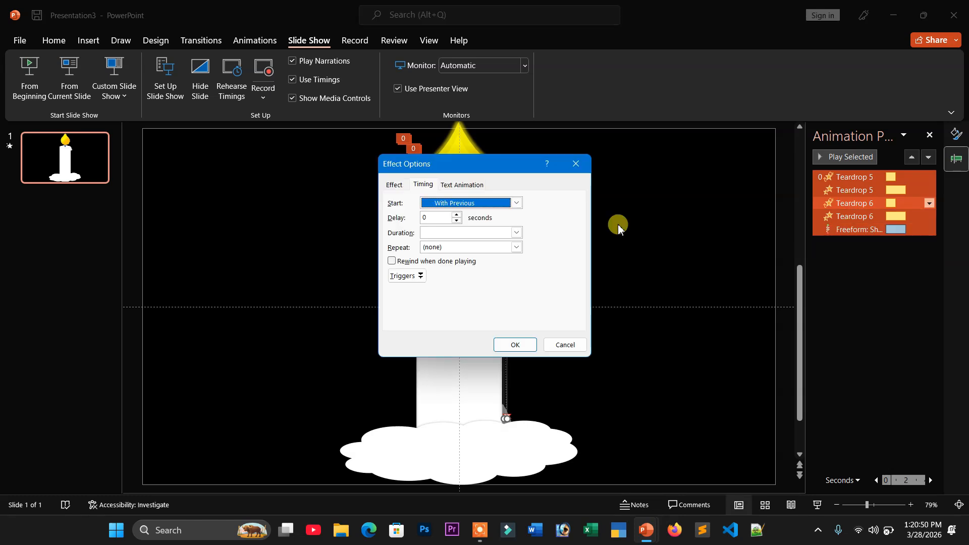
click(515, 231)
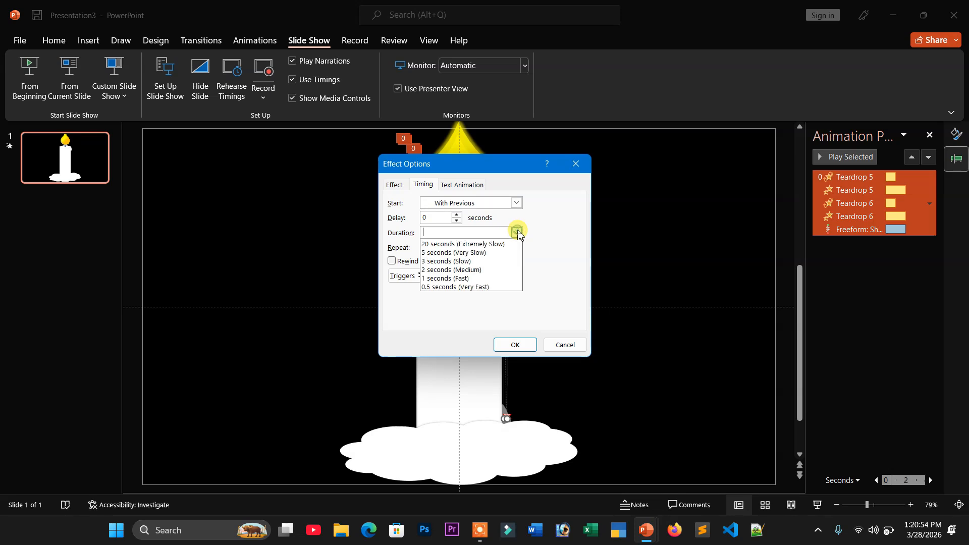
click(461, 252)
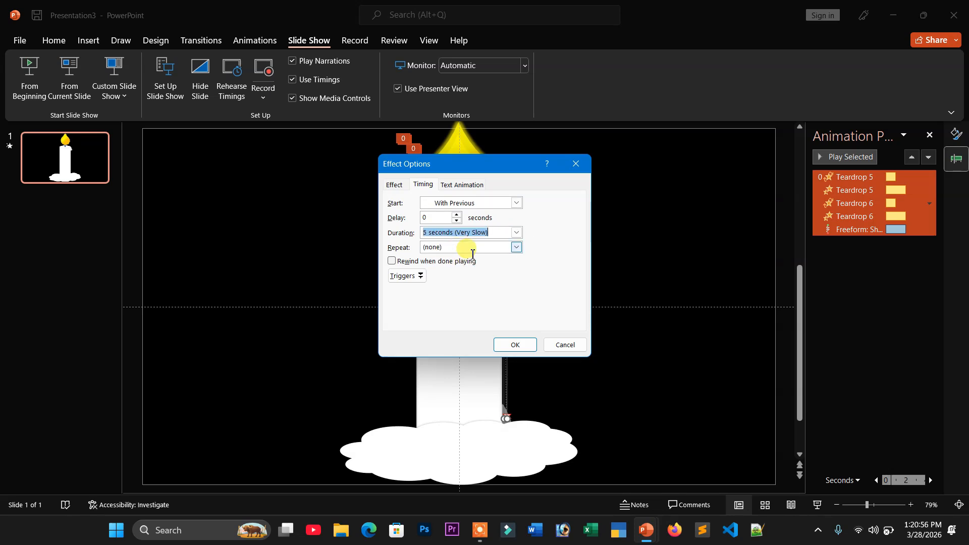
click(515, 248)
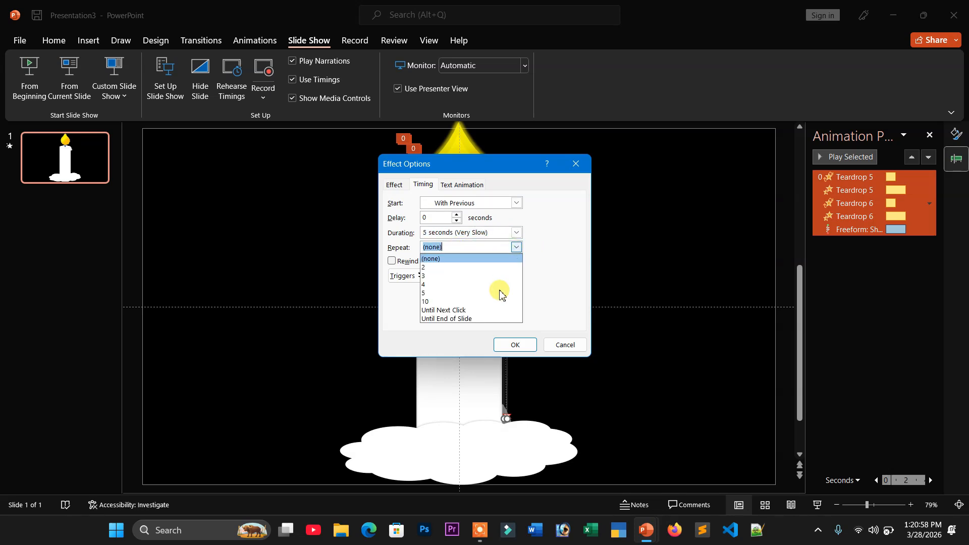
click(463, 323)
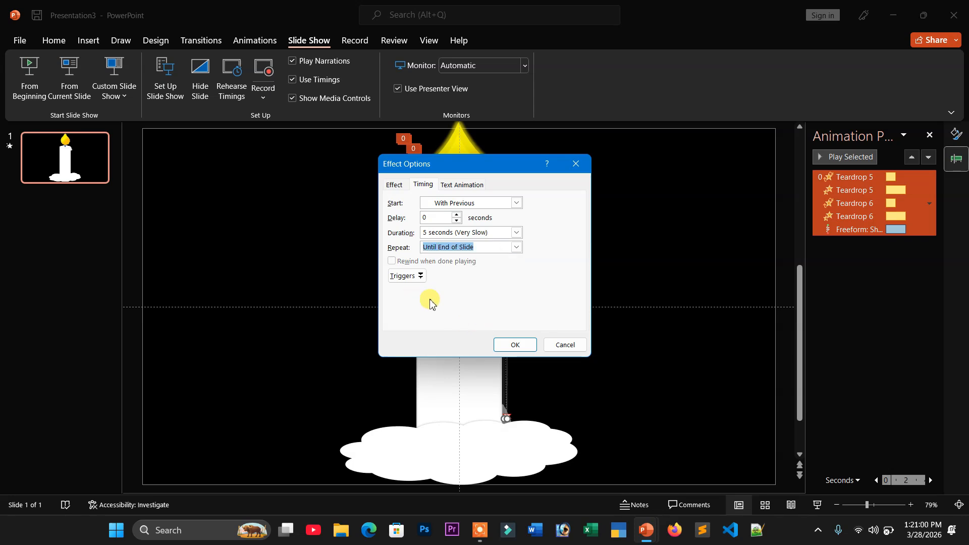
click(515, 345)
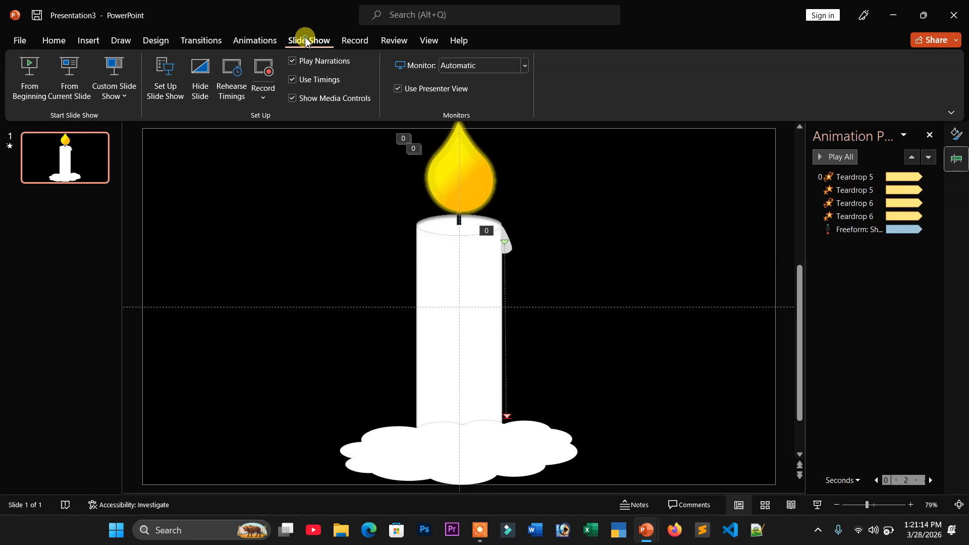
Play the slide show from the beginning to preview the candle animation, and exit back to the editor
click(31, 73)
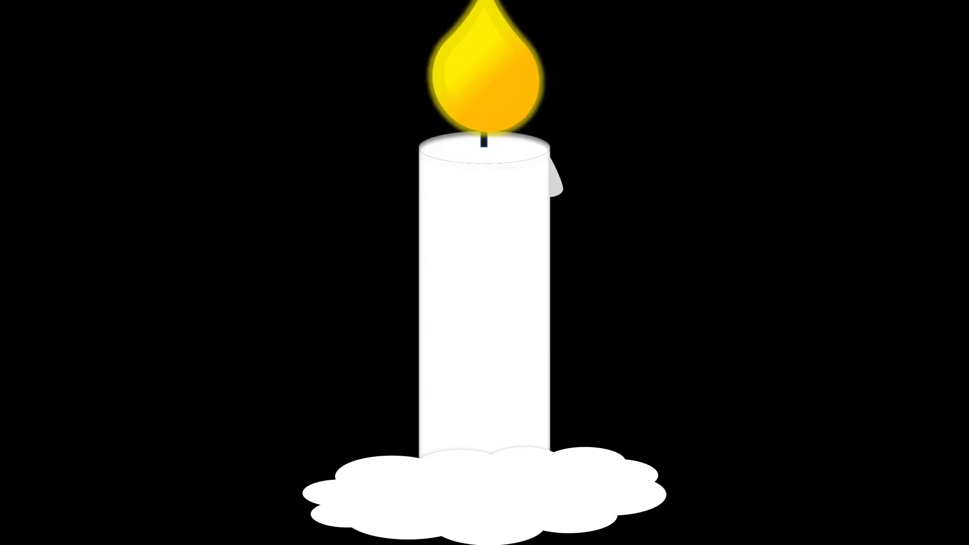
key(Escape)
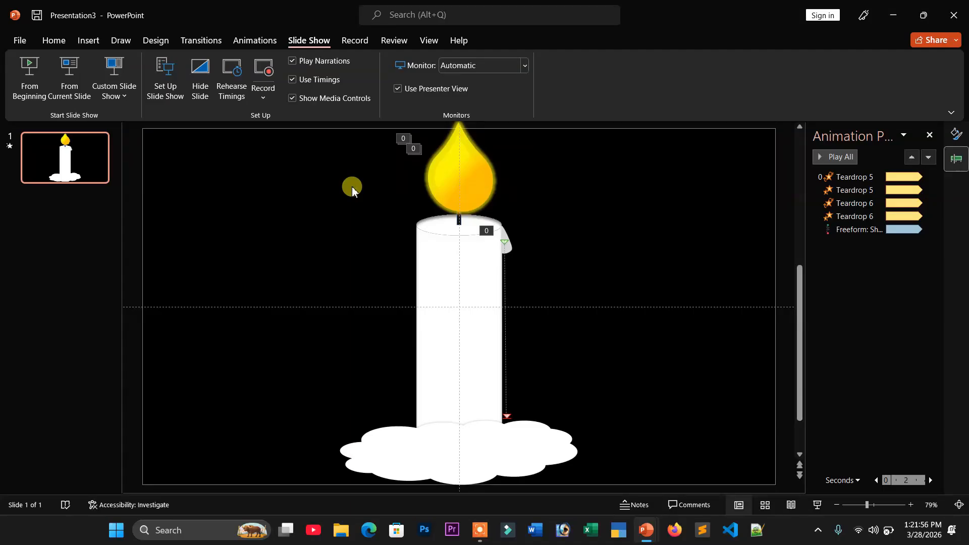